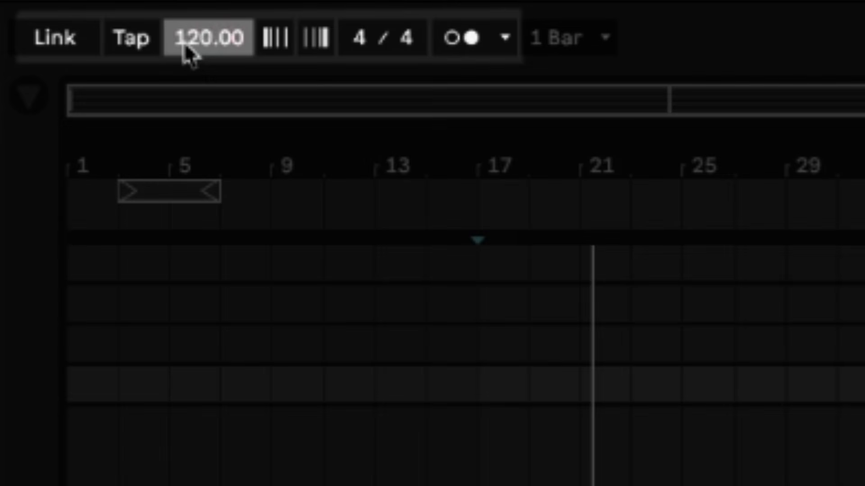
Set the project tempo to 172 BPM.
text(72)
key(Return)
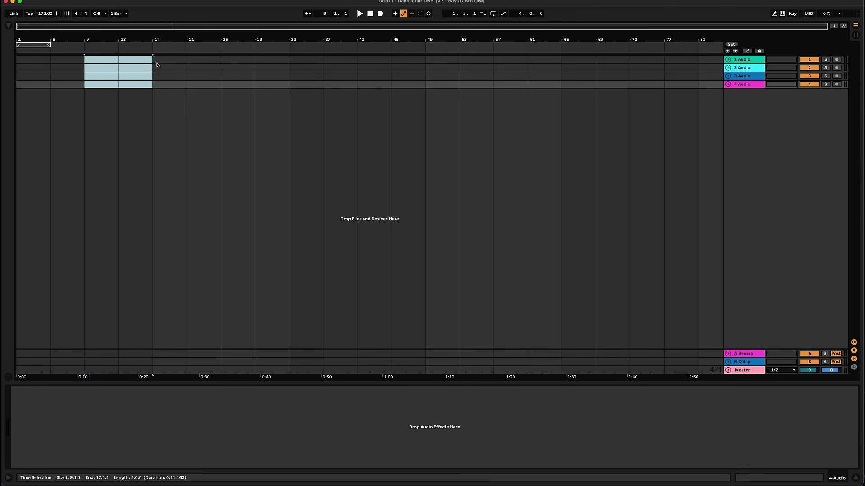
Block out the eight-bar sections from bar 17 onward across all four audio tracks and place the insert marker for the second section.
drag(153, 59, 222, 93)
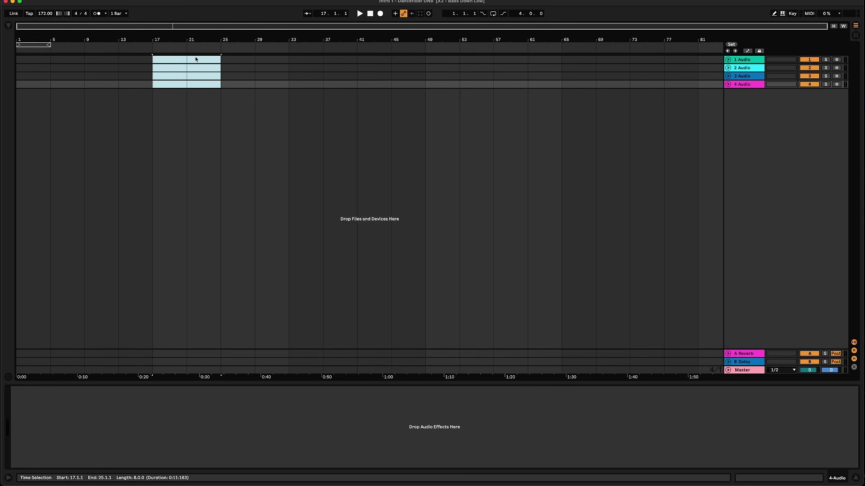
drag(196, 59, 351, 94)
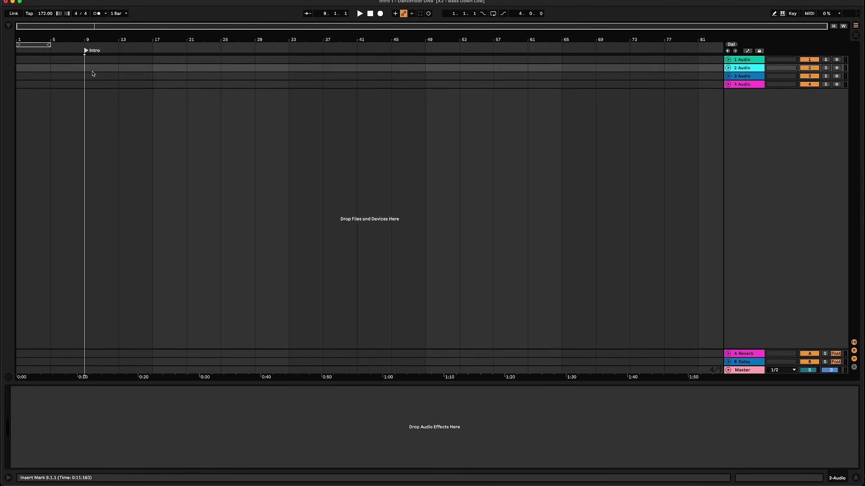
click(164, 75)
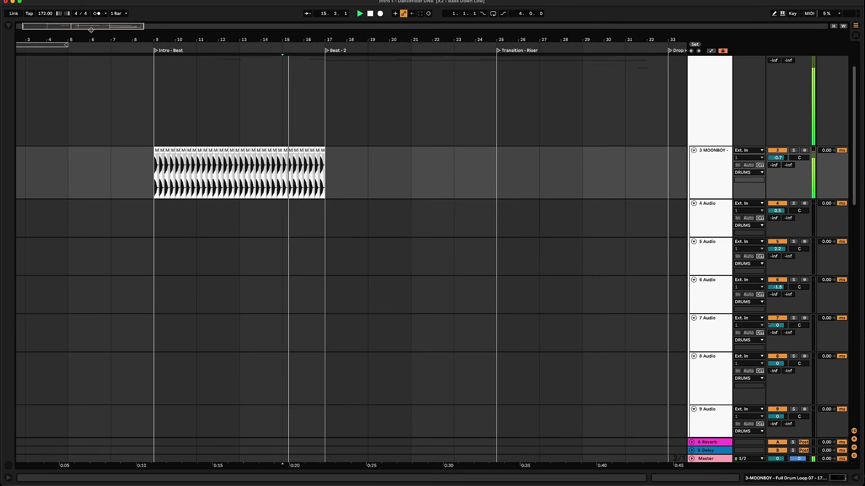
Duplicate the eight-bar kick pattern on track 3 twice to fill the arrangement from bar 17 to bar 33.
key(super+d)
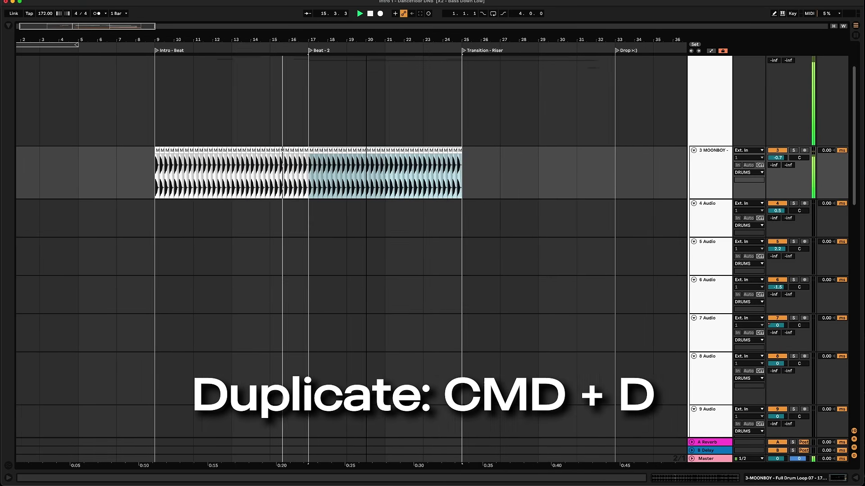
drag(91, 30, 109, 30)
key(super+d)
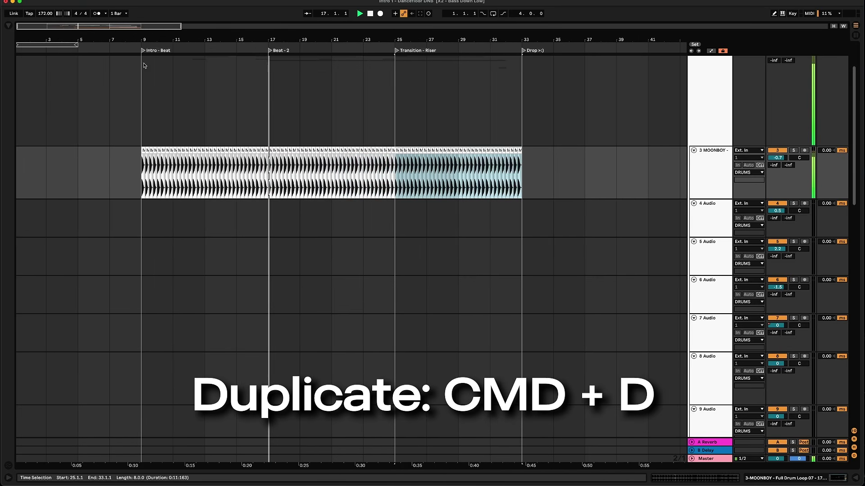
click(138, 182)
drag(269, 182, 332, 182)
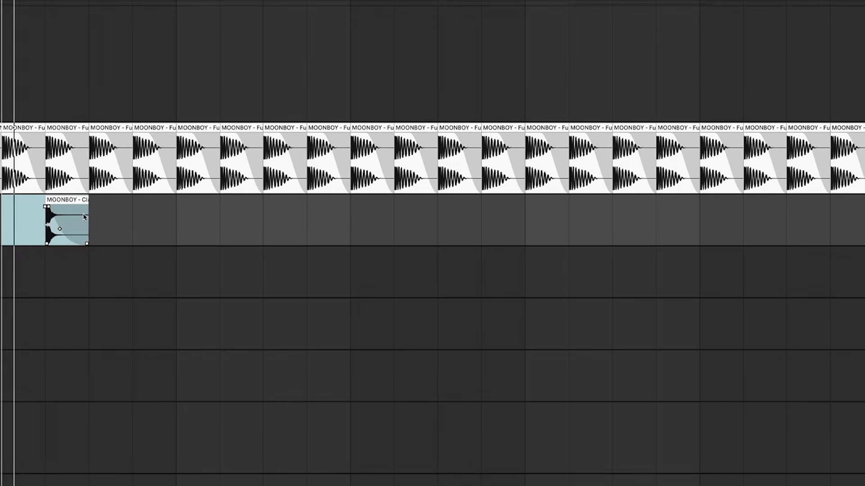
Duplicate the clap clip together with its preceding one-beat gap along track 4, placing a clap on every second beat.
key(super+d)
key(super+d)
key(super+d)
key(super+d)
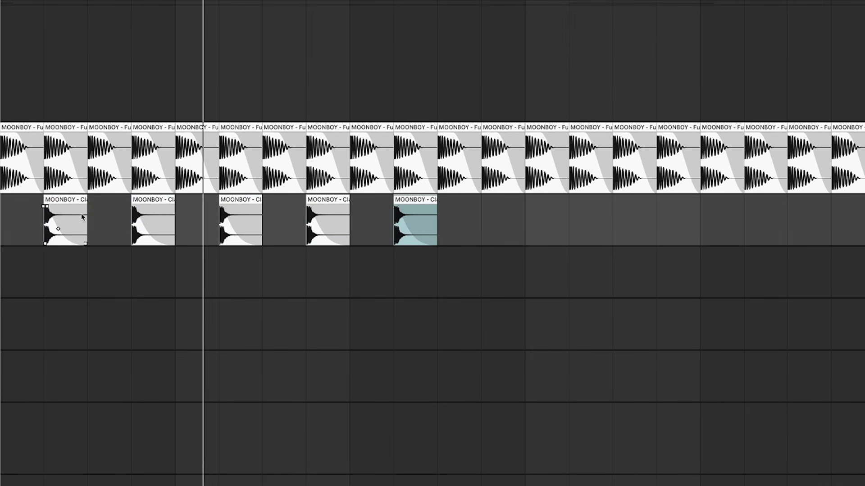
key(super+d)
key(super+d)
key(super+d)
key(super+d)
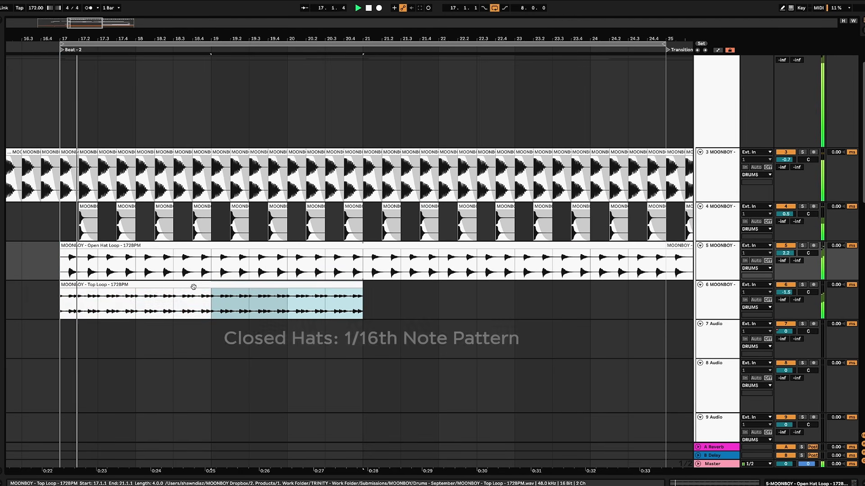
Duplicate the Top Loop section on track 6 to extend the closed-hat pattern up to bar 25.
key(super+d)
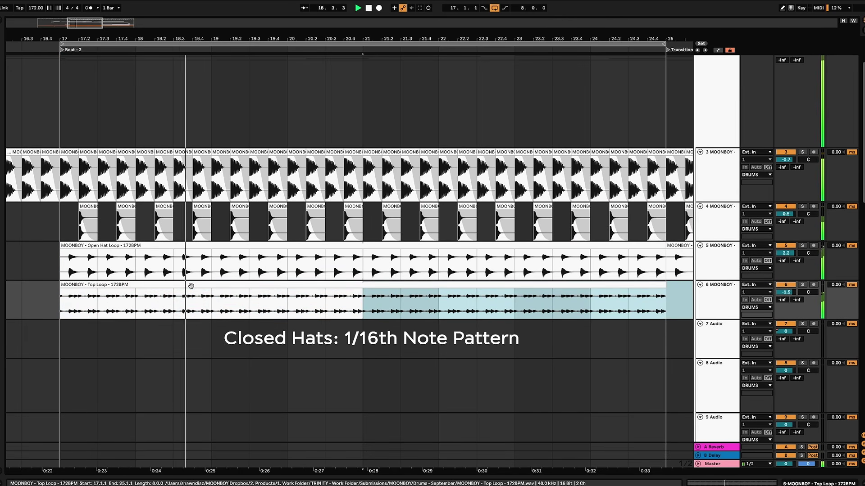
shift+click(191, 287)
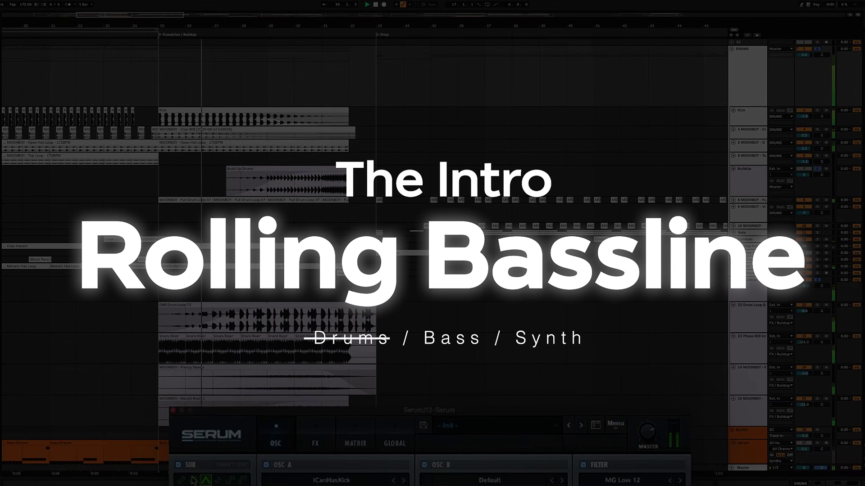
Load the ICanHasKick wavetable from the Digital category into Serum's oscillator A and raise its wavetable position.
click(193, 481)
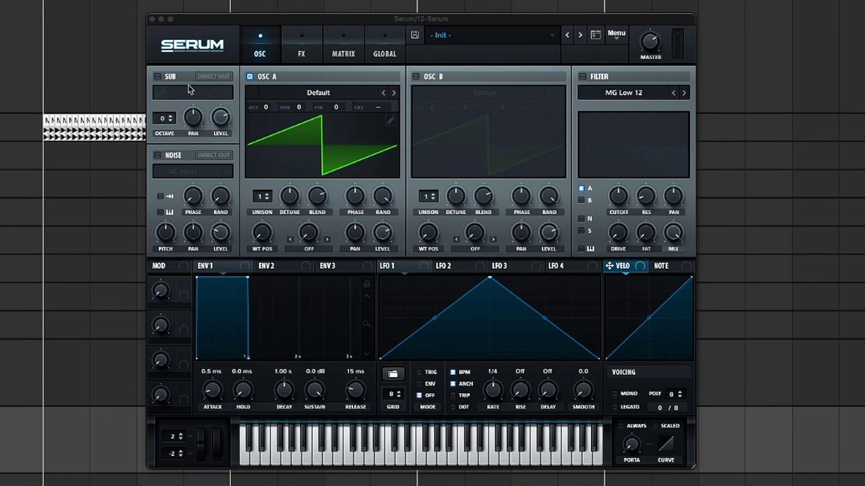
click(313, 95)
mouse_move(298, 125)
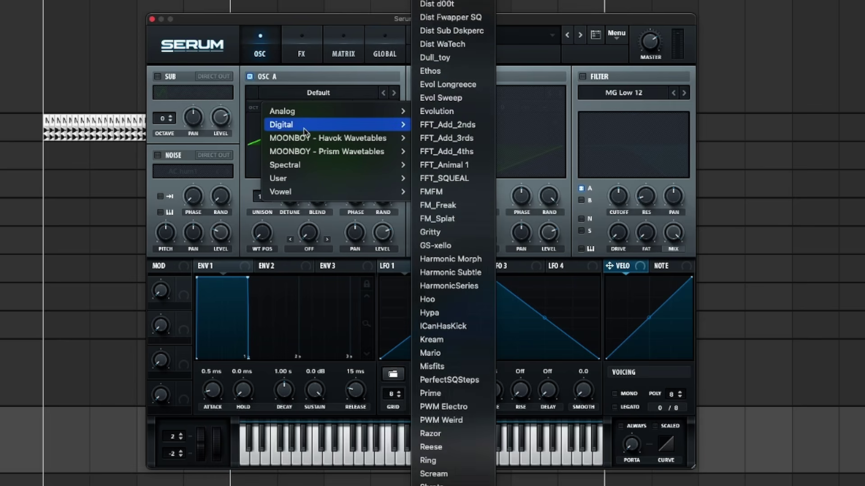
click(449, 330)
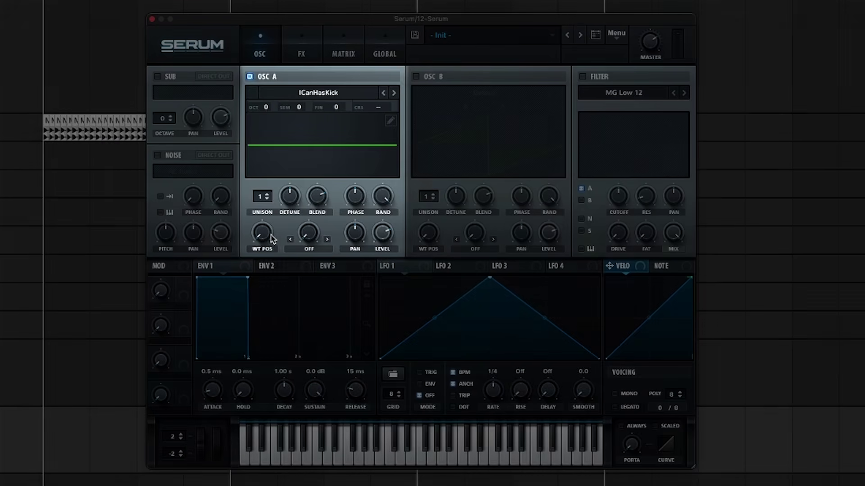
mouse_move(272, 238)
drag(272, 228, 306, 172)
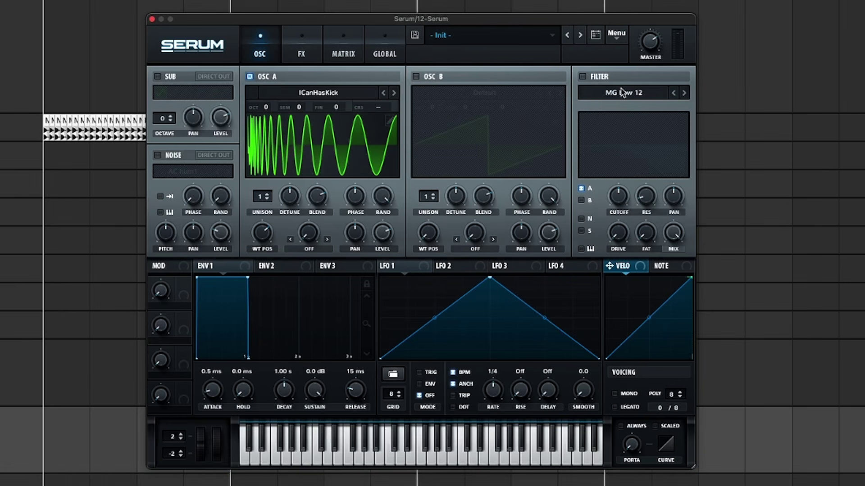
Enable the MG Low 12 filter and assign LFO 1 to modulate its cutoff.
click(582, 77)
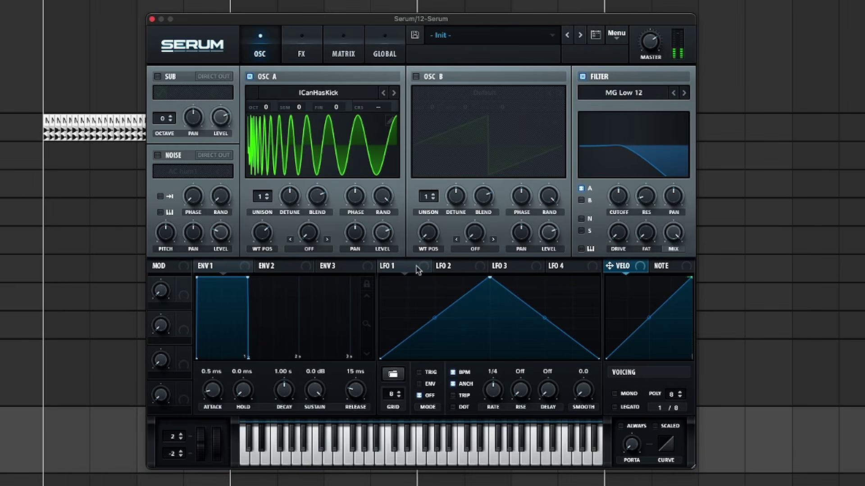
drag(384, 265, 612, 204)
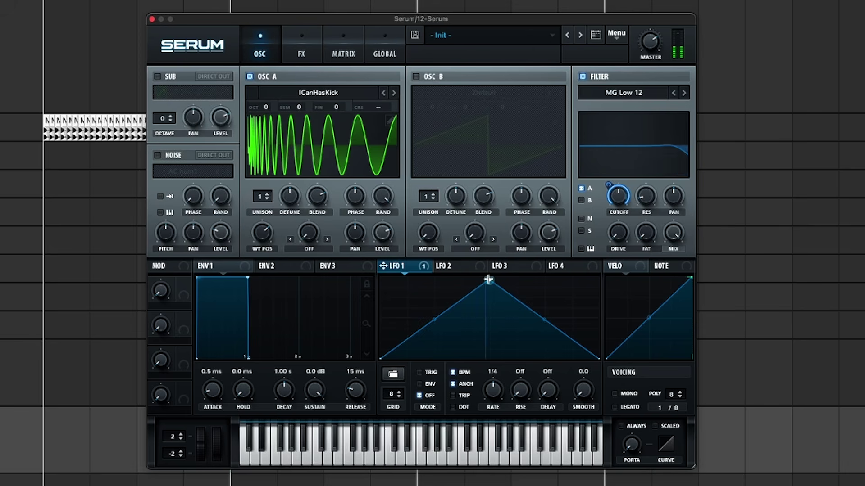
Reshape LFO 1 into an inward-bowed curve falling from full height at its start, and set its mode to ENV.
drag(483, 276, 381, 276)
click(428, 385)
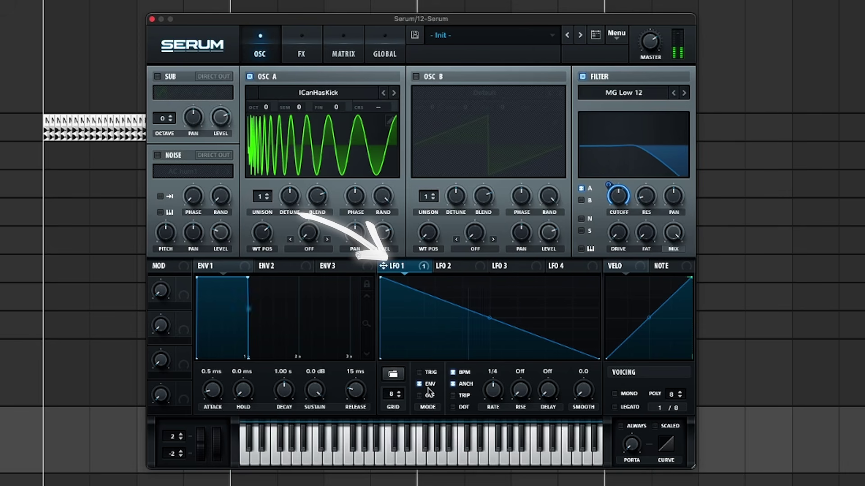
drag(494, 317, 489, 342)
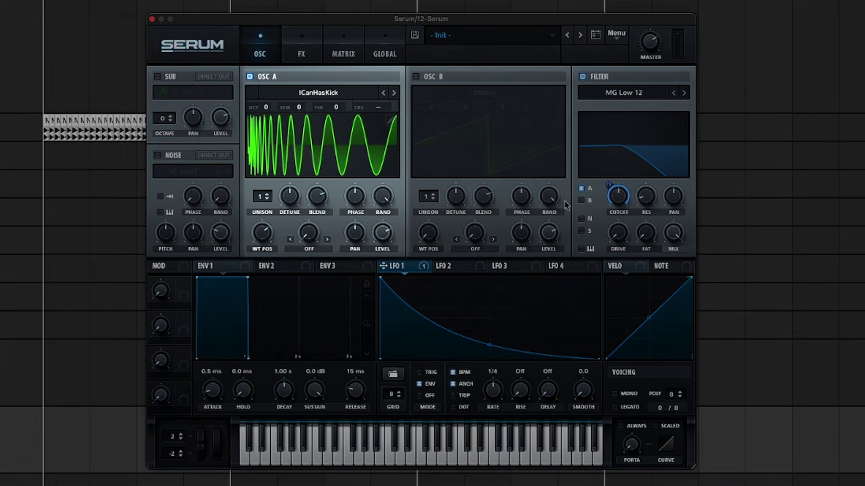
Set oscillator A's wavetable position to 139 and add a Tube distortion effect with increased drive.
mouse_move(266, 233)
mouse_down()
mouse_move(276, 238)
mouse_move(267, 243)
mouse_up()
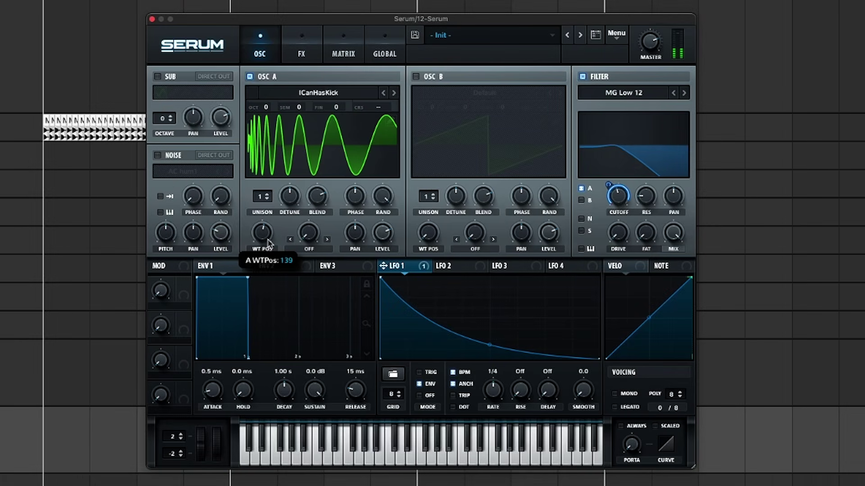
click(304, 60)
click(171, 95)
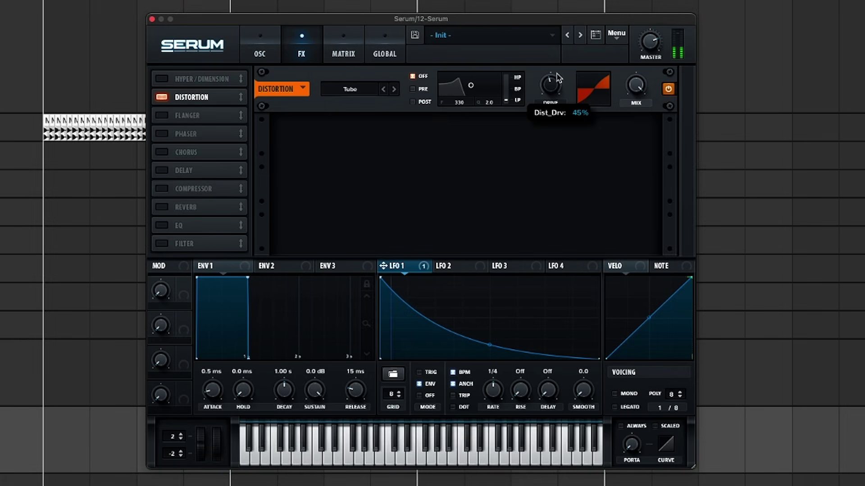
Add the compressor effect in multiband mode and adjust its high-frequency band.
click(193, 188)
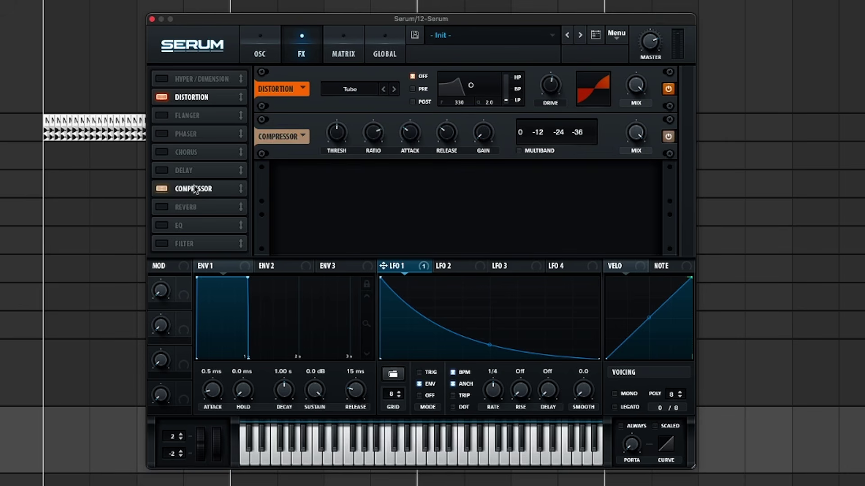
click(525, 152)
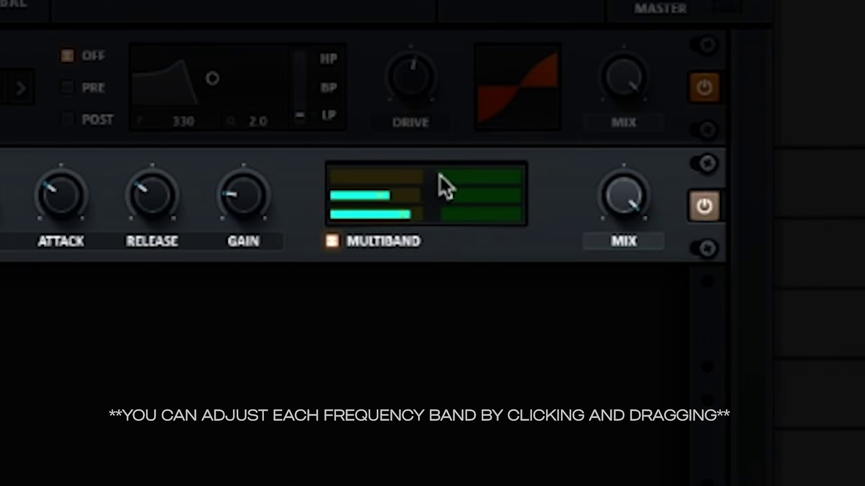
drag(563, 128, 534, 125)
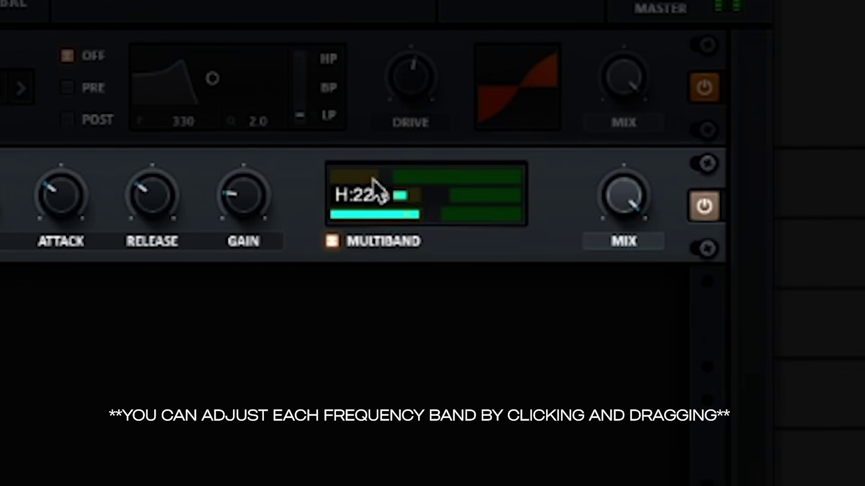
drag(372, 178, 375, 180)
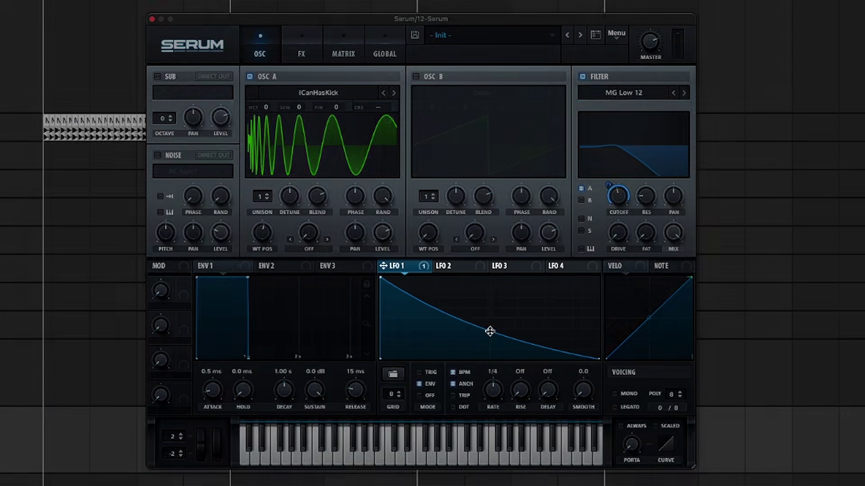
Bend the LFO 1 curve further downward and lower oscillator A's wavetable position to 80.
drag(489, 331, 489, 341)
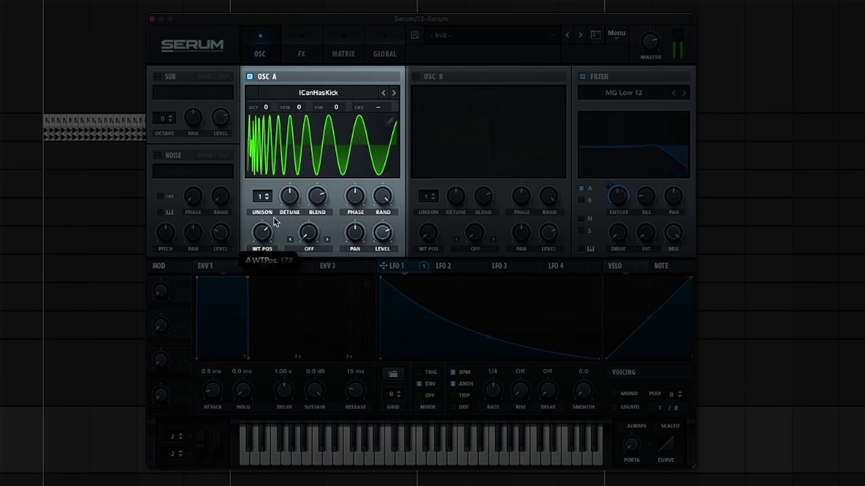
drag(275, 222, 269, 264)
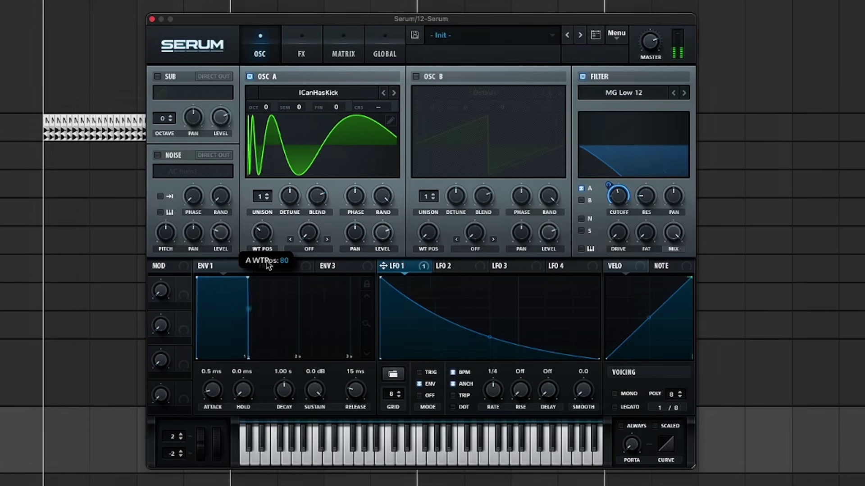
Raise the filter's cutoff slightly.
mouse_move(618, 198)
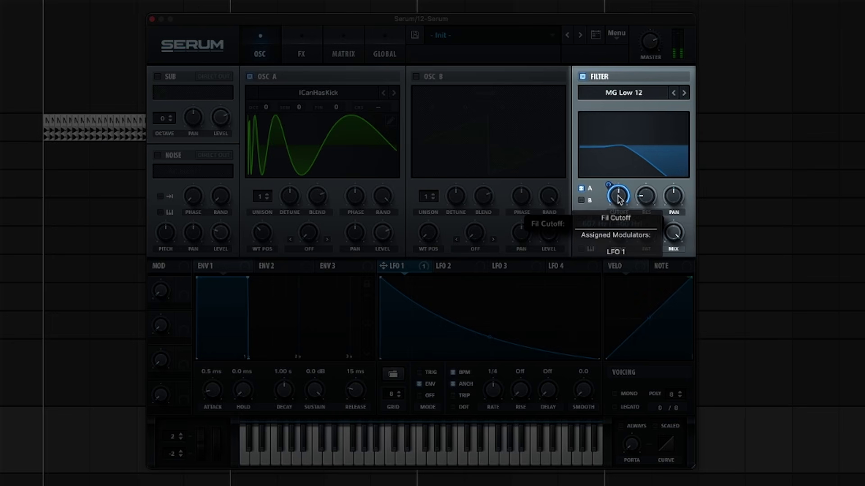
drag(618, 198, 620, 188)
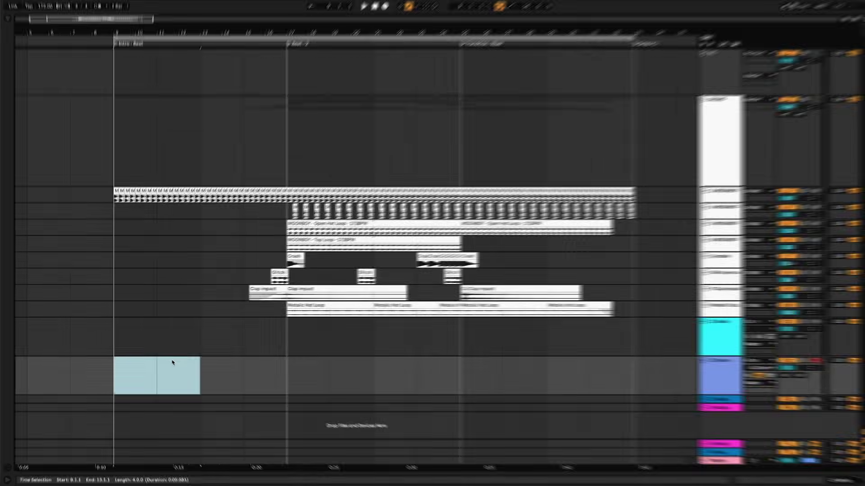
Insert an empty MIDI clip on the 12 Serum track from bar 9 to bar 13.
right_click(172, 363)
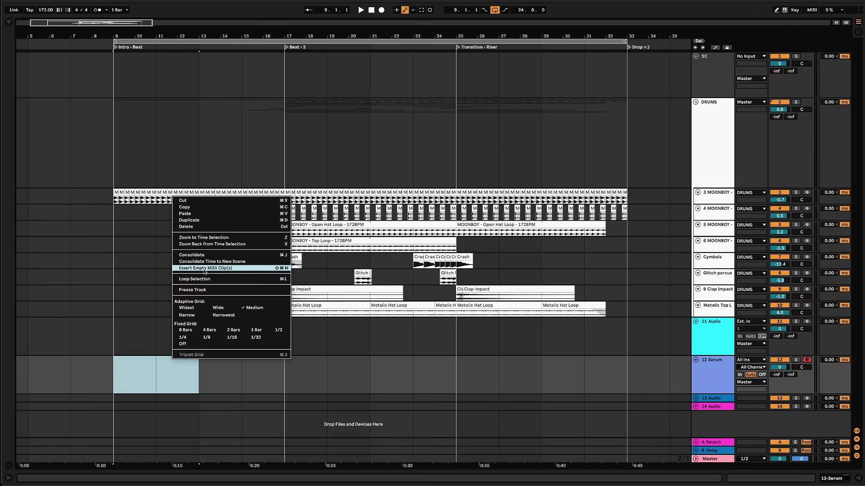
click(368, 200)
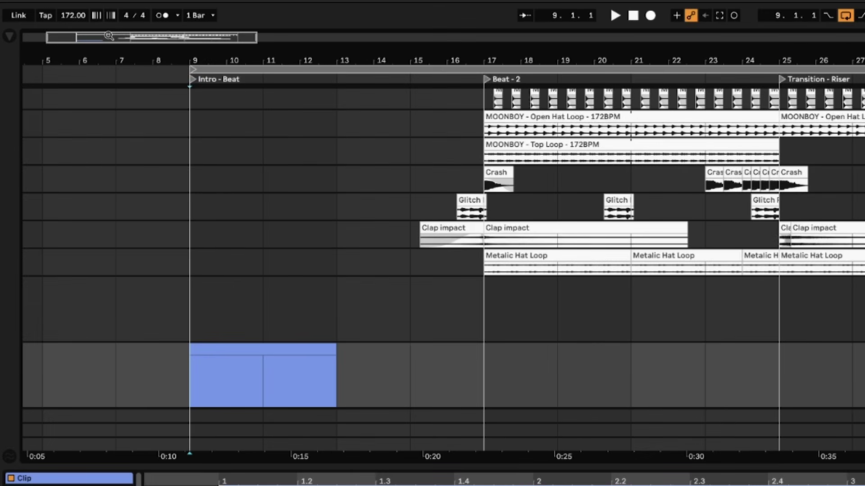
Set the arrangement loop to the four-bar Serum MIDI clip and start playback.
drag(109, 36, 111, 49)
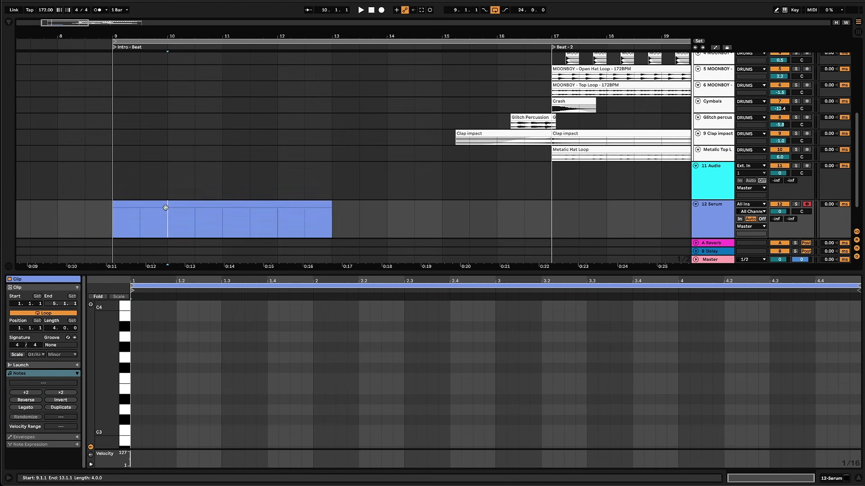
key(super+l)
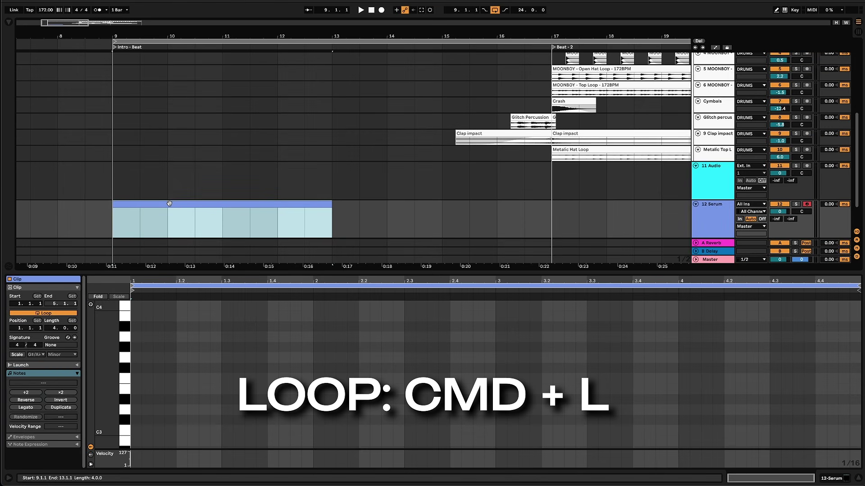
key(space)
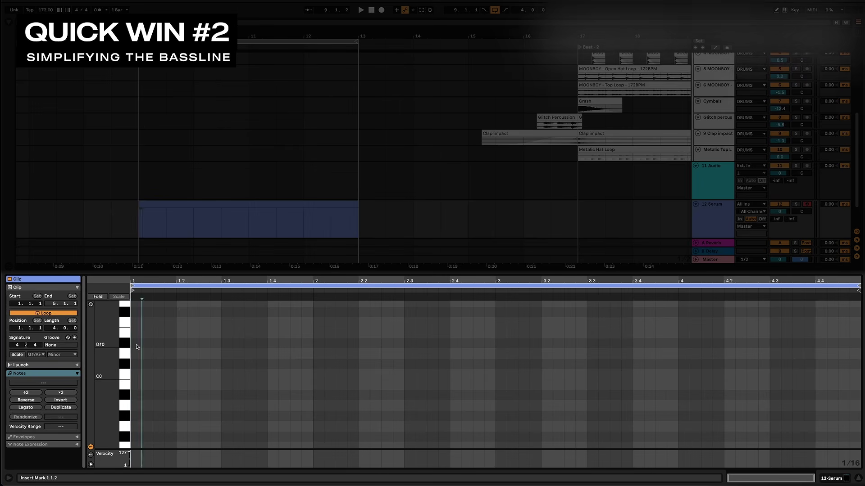
Draw an eighth-note D#0 at the start of the Serum MIDI clip and start playback.
double_click(135, 343)
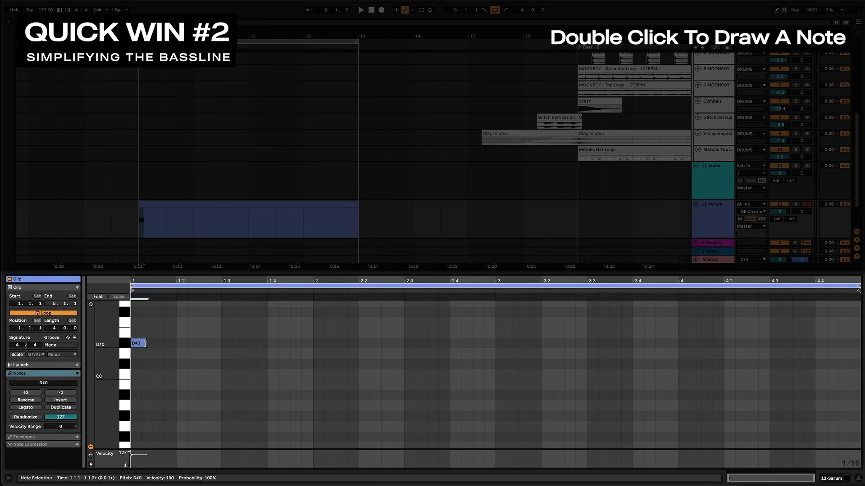
drag(144, 343, 151, 344)
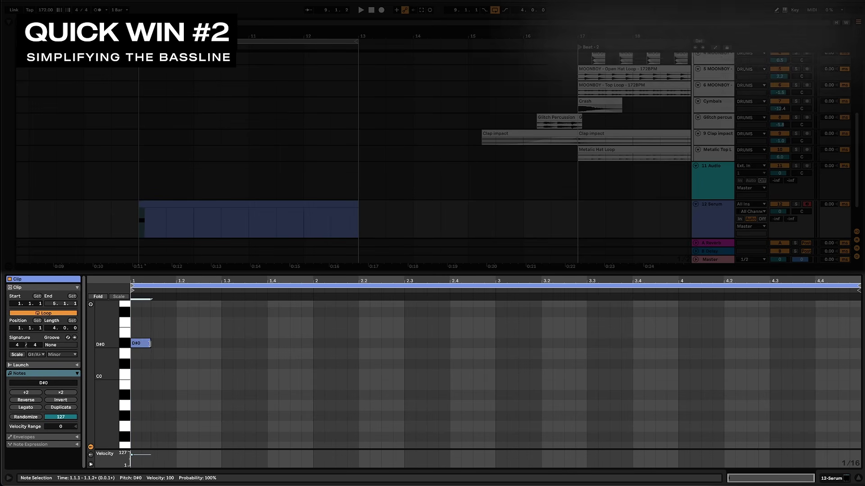
key(space)
Duplicate the D#0 note repeatedly until eighth notes fill all four bars of the clip.
key(super+d)
key(super+d)
key(super+d)
key(super+d)
key(super+d)
key(super+d)
key(super+d)
key(super+d)
key(super+d)
key(super+d)
key(super+d)
key(super+d)
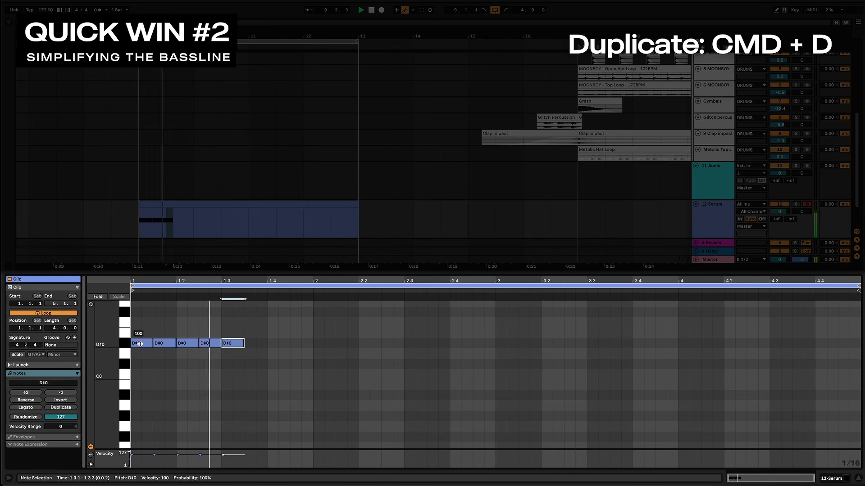
key(super+d)
key(super+d)
key(super+d)
key(super+d)
key(super+d)
key(super+d)
key(super+d)
key(super+d)
key(super+d)
key(super+d)
key(super+d)
key(super+d)
key(super+d)
key(super+d)
key(super+d)
key(super+d)
key(super+d)
key(super+d)
key(super+d)
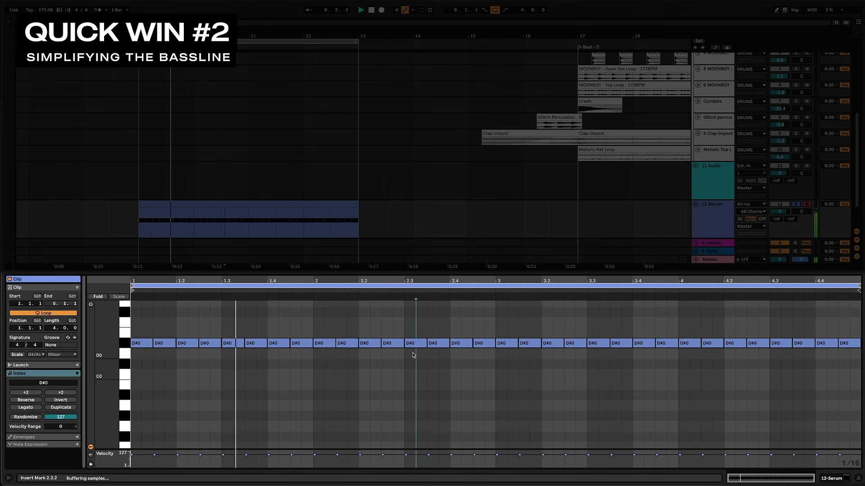
Raise the four notes from 2.3 and the four notes from 4.3 to E0, and move the clip's final note higher.
drag(413, 355, 482, 342)
key(Up)
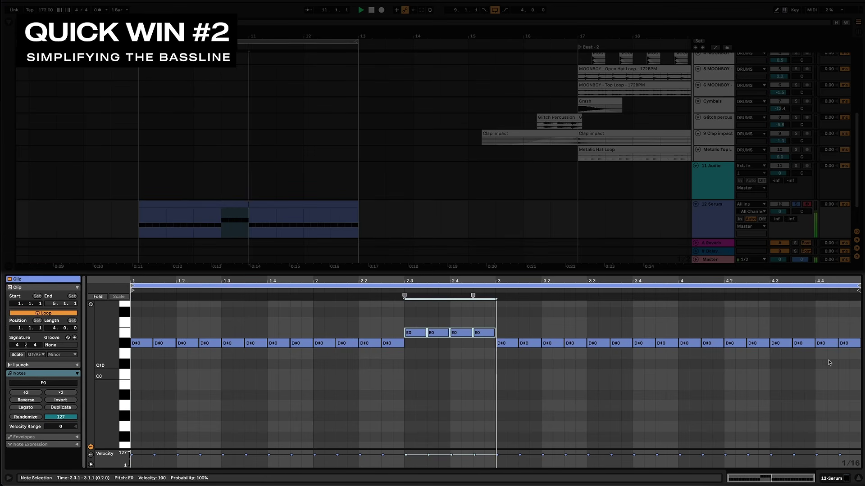
drag(772, 358, 849, 343)
key(Up)
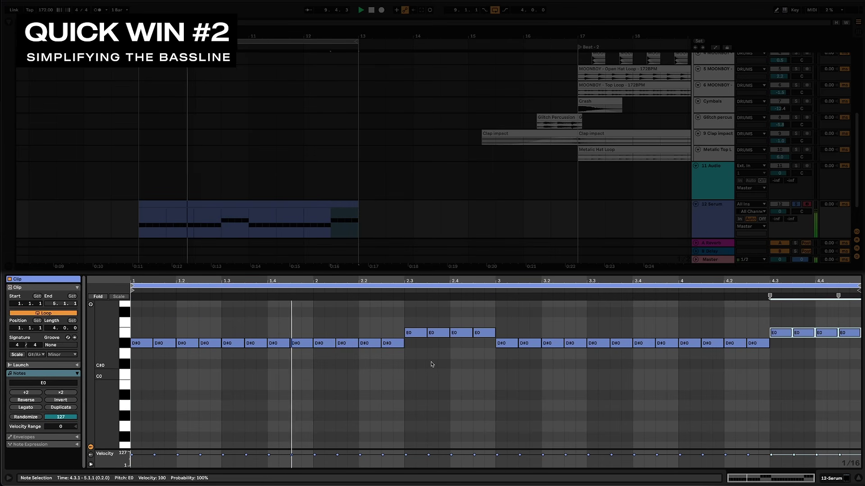
scroll(399, 319, up, 2)
drag(843, 355, 842, 317)
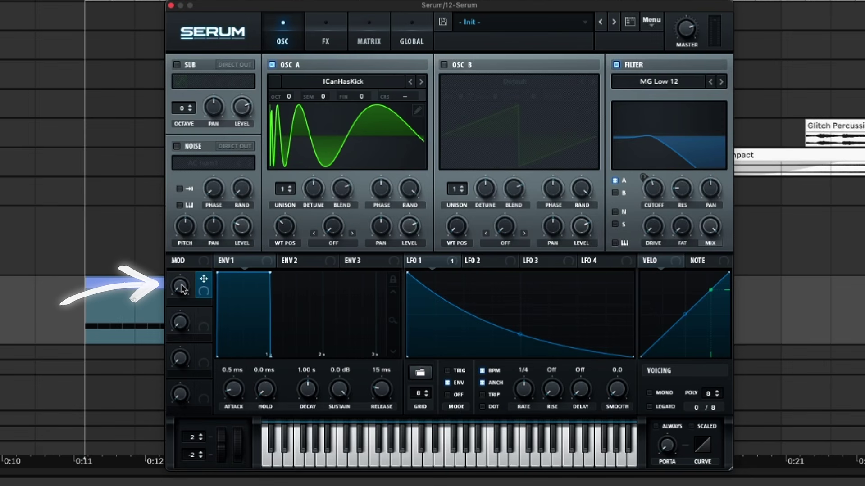
Assign Macro 1 to the filter cutoff and set a positive modulation amount.
drag(204, 279, 494, 235)
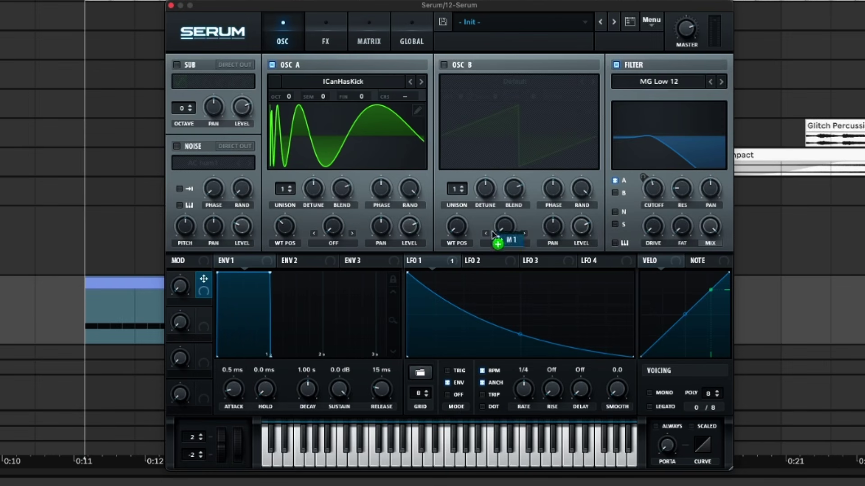
drag(642, 180, 640, 204)
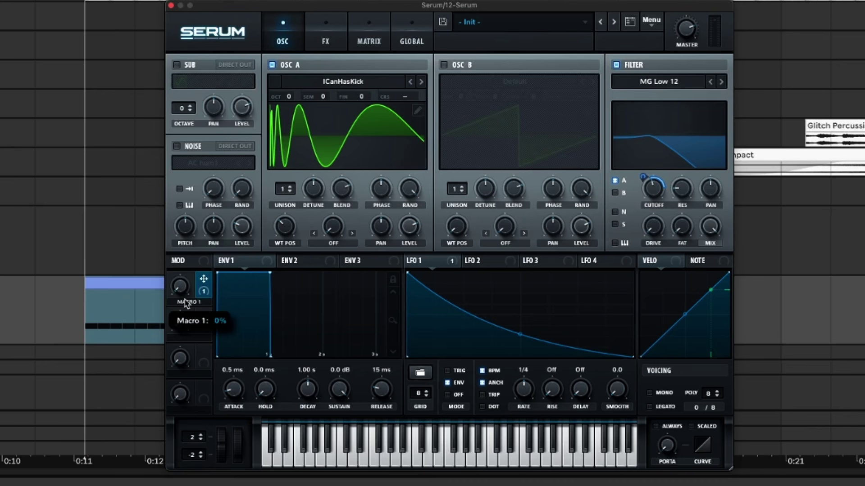
Move the Serum window aside and edit the Macro 1 automation across the Serum clip, with a breakpoint at the clip's start.
drag(271, 5, 461, 0)
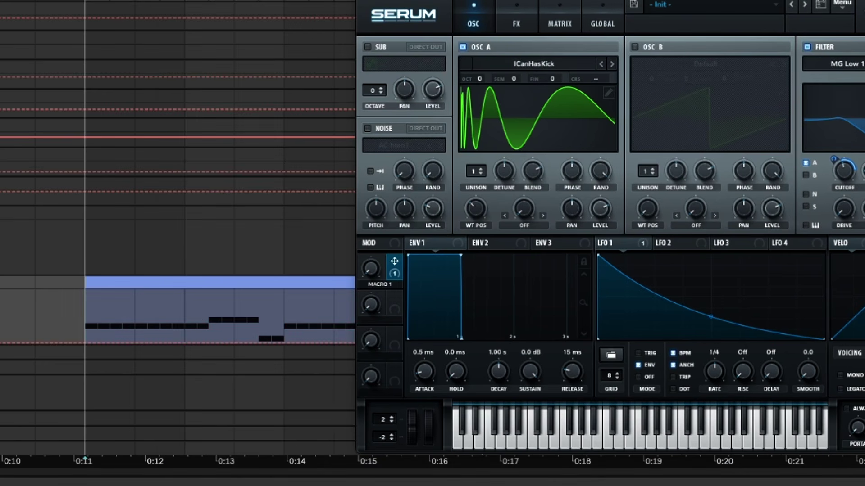
click(85, 342)
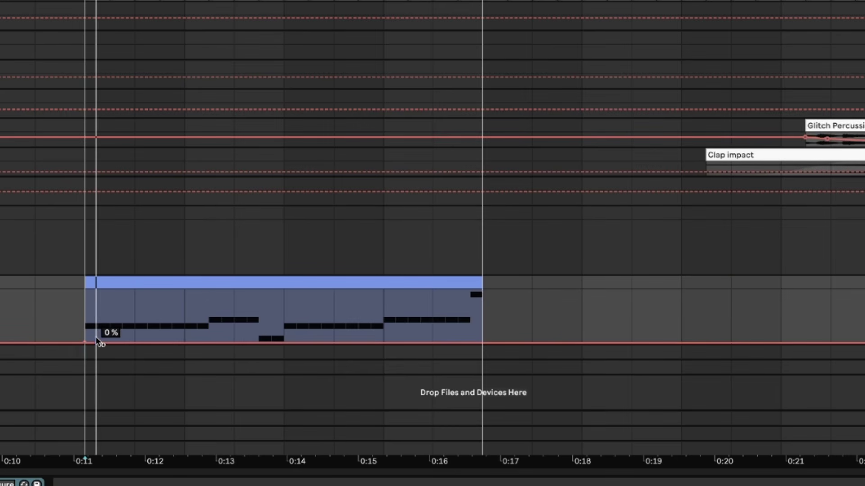
drag(454, 341, 336, 342)
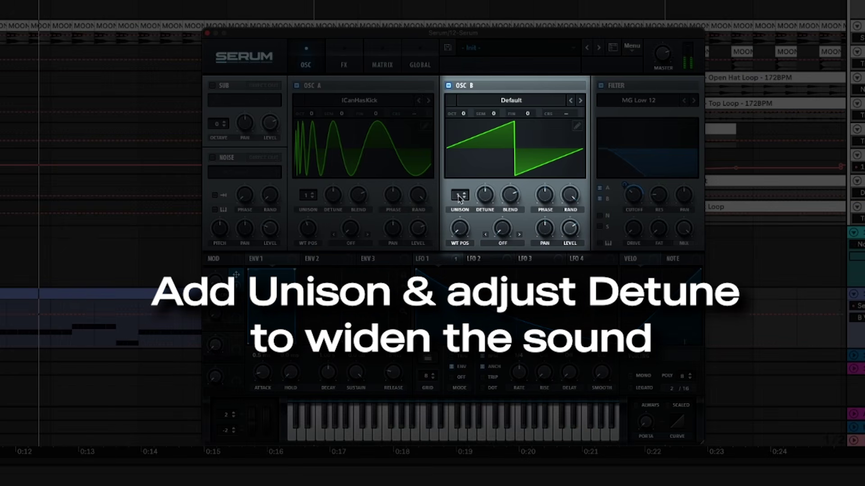
Set oscillator B to 3 unison voices and octave +1, and reduce its detune and level.
drag(459, 195, 485, 210)
drag(569, 229, 570, 265)
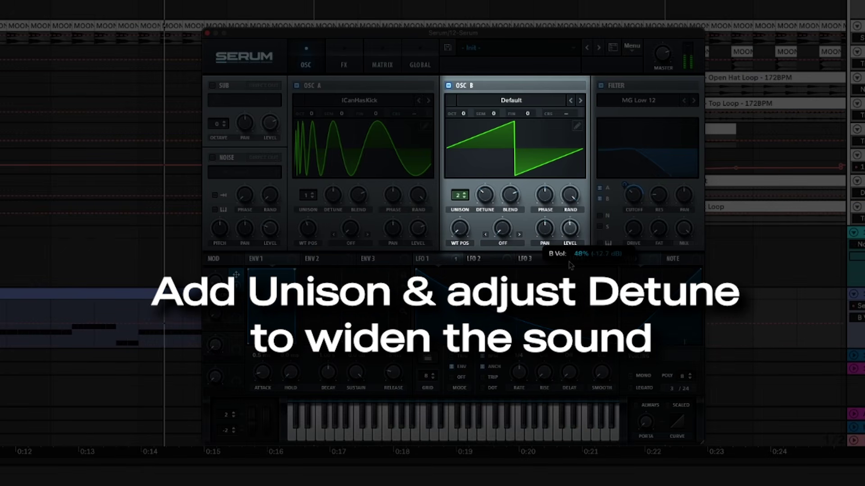
drag(459, 196, 459, 190)
drag(462, 114, 463, 108)
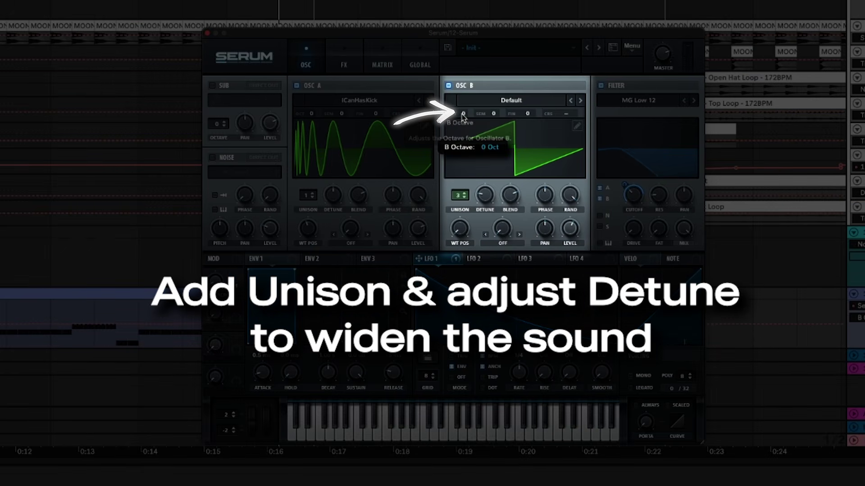
mouse_move(575, 217)
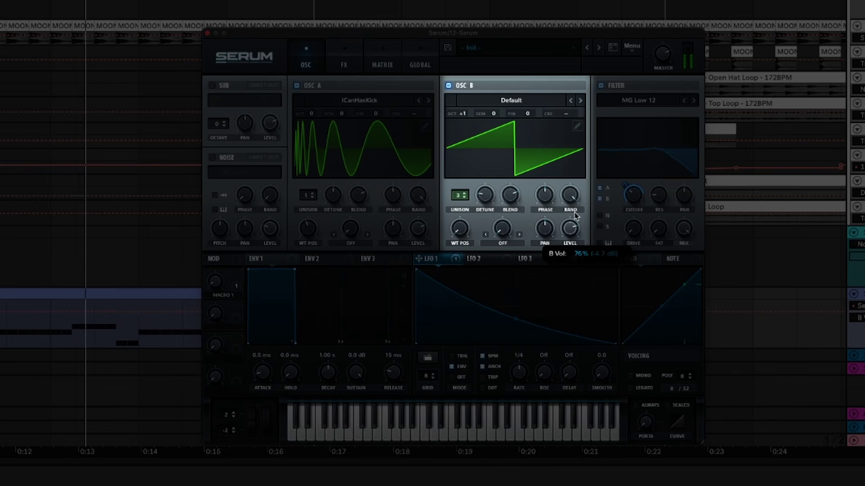
drag(574, 217, 575, 224)
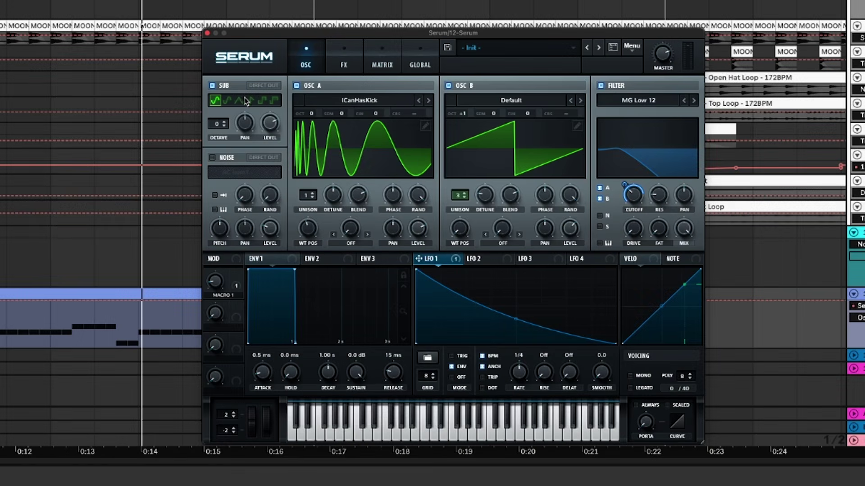
mouse_move(268, 116)
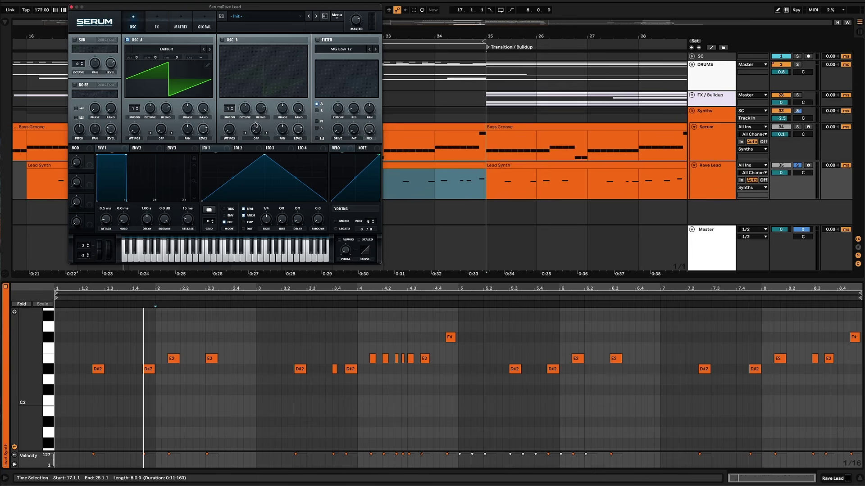
With the Lead Synth playing, enable oscillator B and set the fine tuning to 16 on B and -17 on A.
key(space)
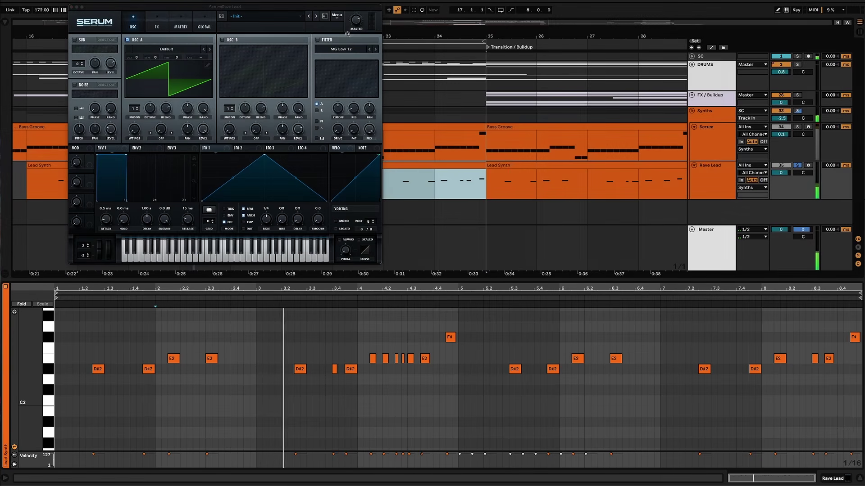
mouse_move(353, 21)
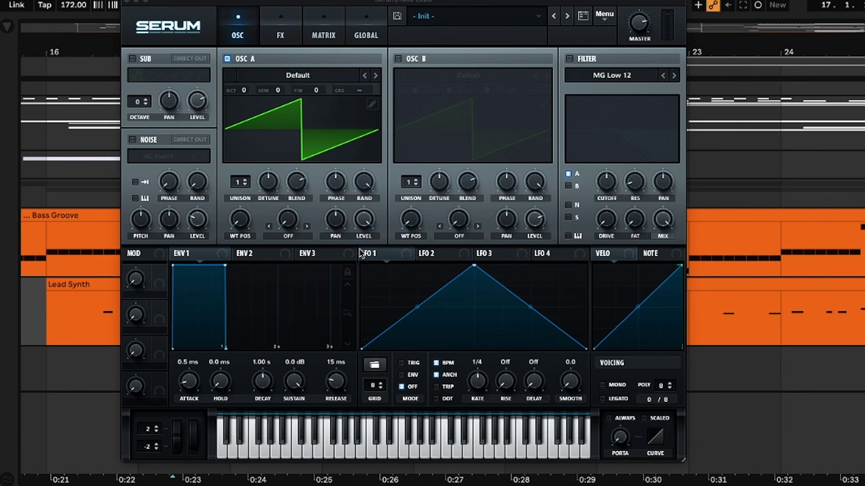
click(408, 59)
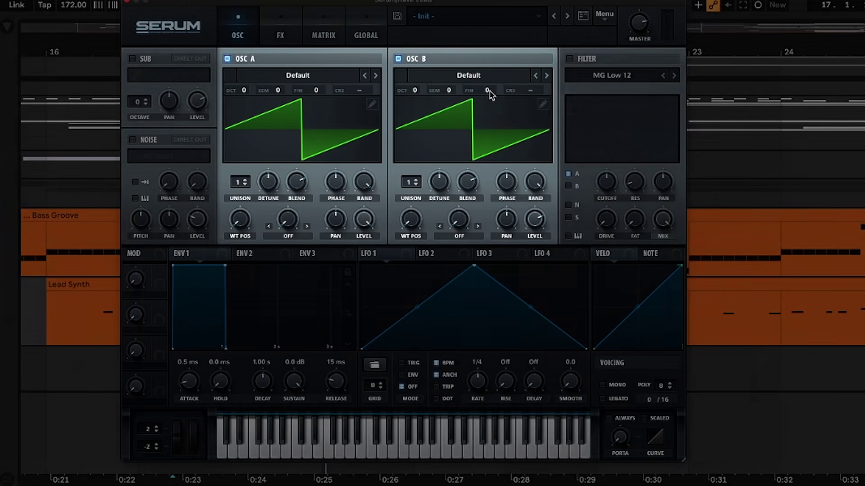
drag(488, 93, 493, 81)
drag(314, 90, 315, 112)
Enable the MG Low 12 filter for oscillators A and B and raise its cutoff to about 9796 Hz.
click(569, 58)
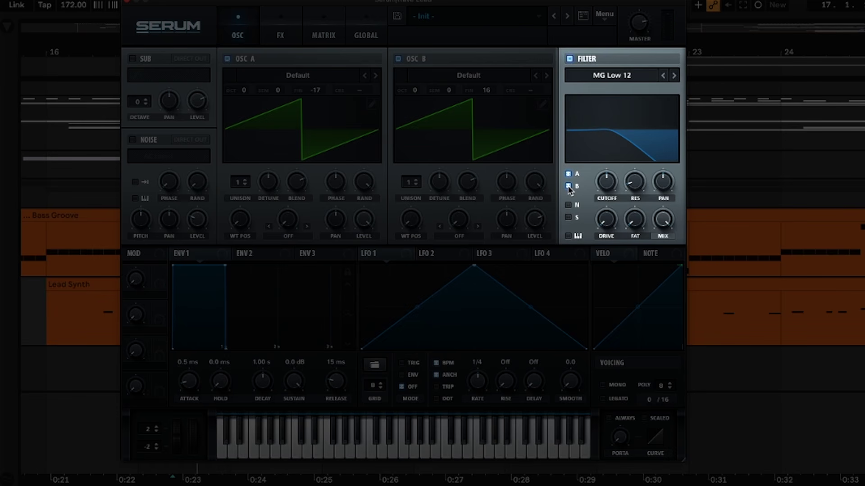
mouse_move(606, 189)
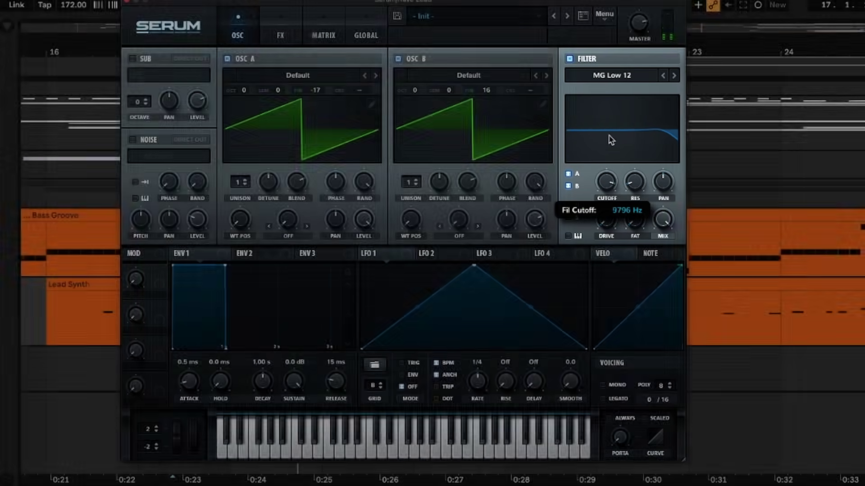
Enable the Reverb and Phaser effects on the lead patch and lower the phaser's depth and frequency.
click(280, 31)
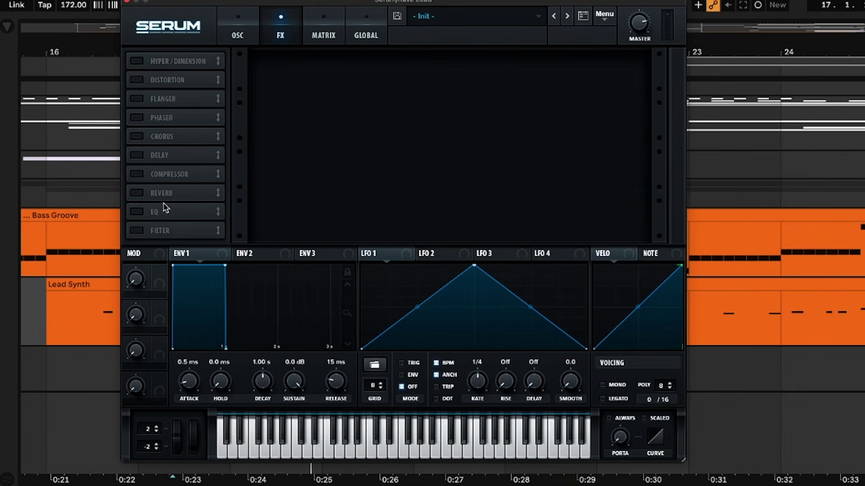
click(136, 192)
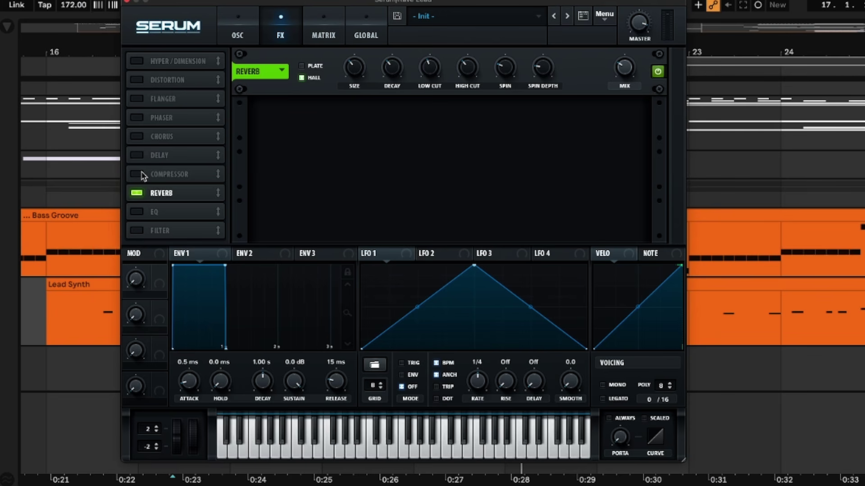
click(136, 118)
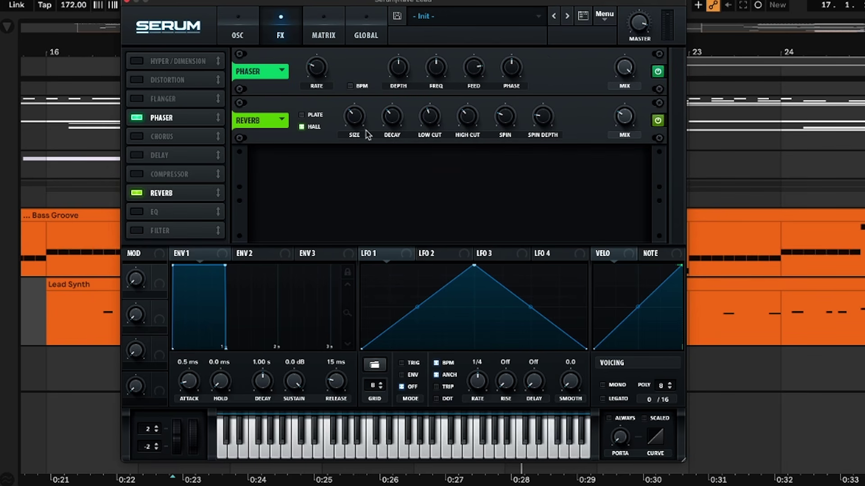
drag(399, 81, 414, 169)
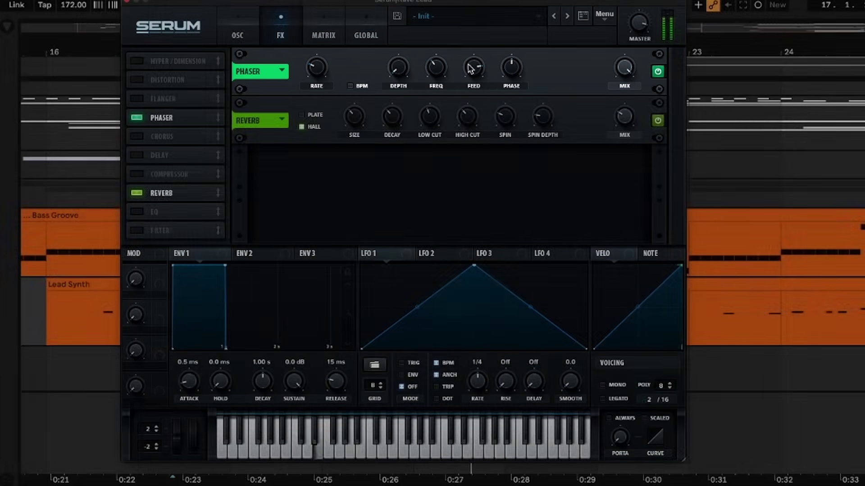
scroll(436, 68, down, 2)
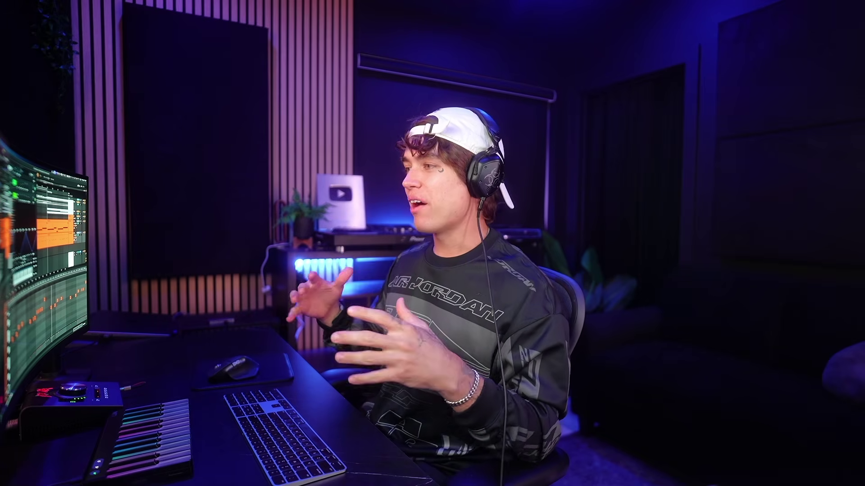